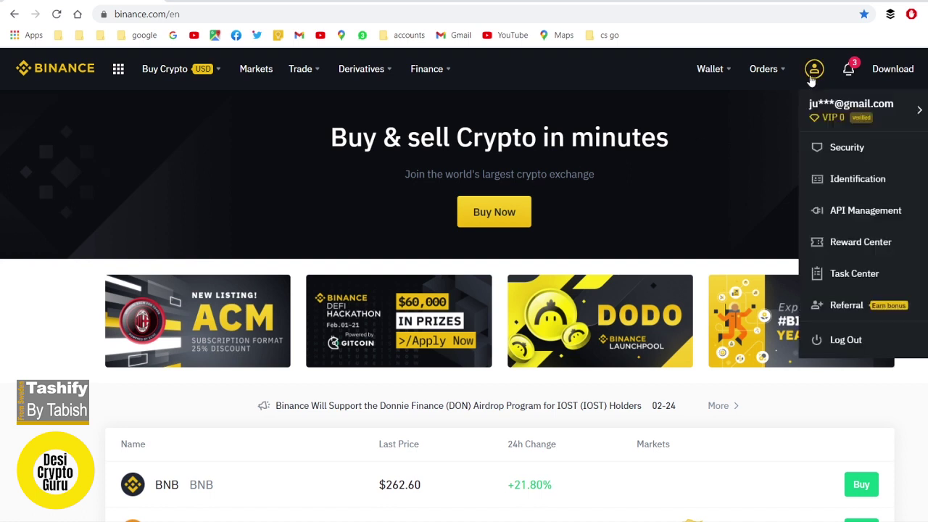
Step: Open the P2P Trading page for buying crypto and reload it
mouse_move(153, 72)
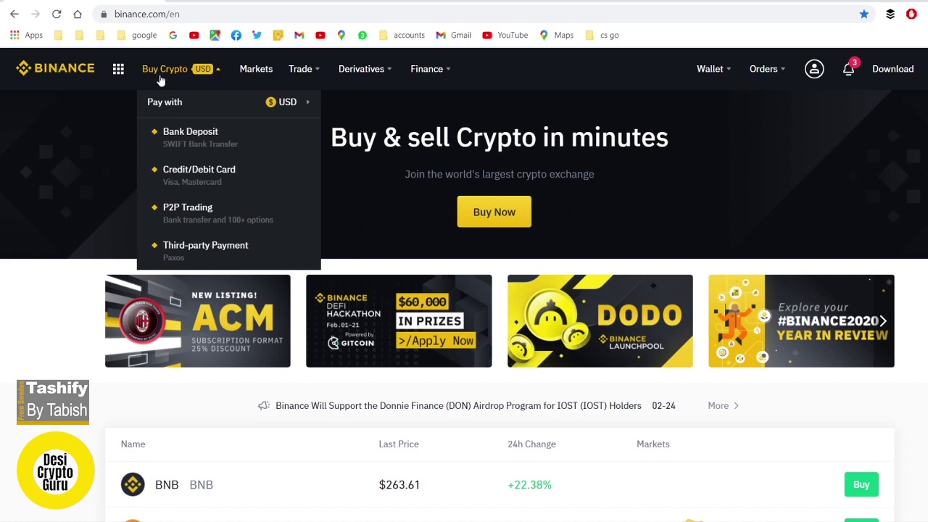
click(187, 214)
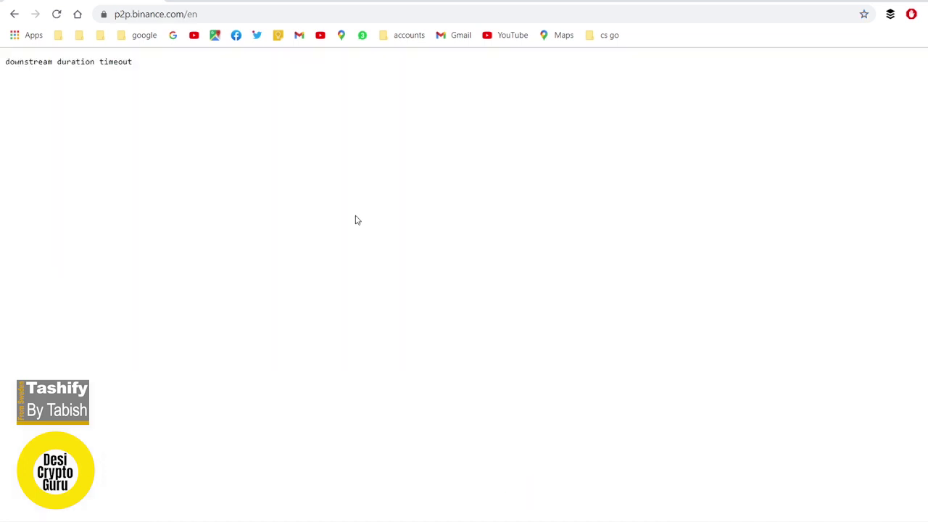
click(57, 16)
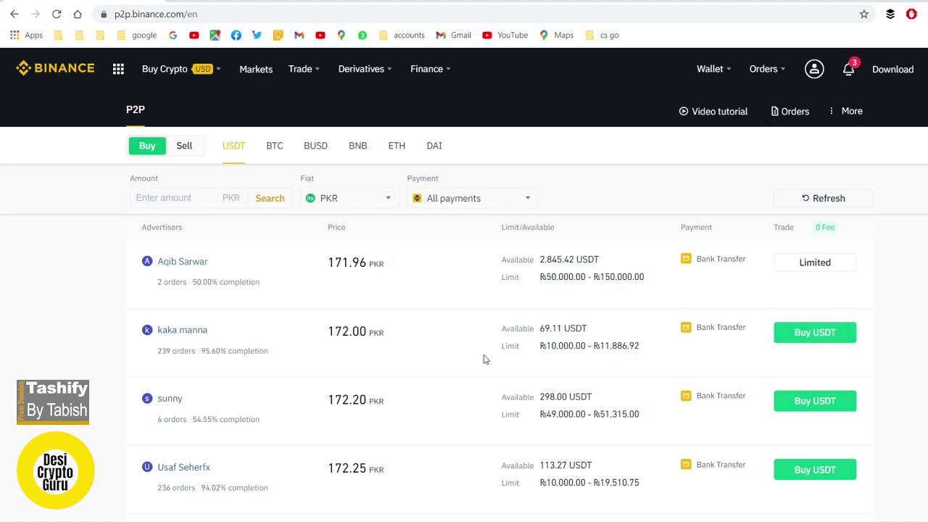
click(833, 338)
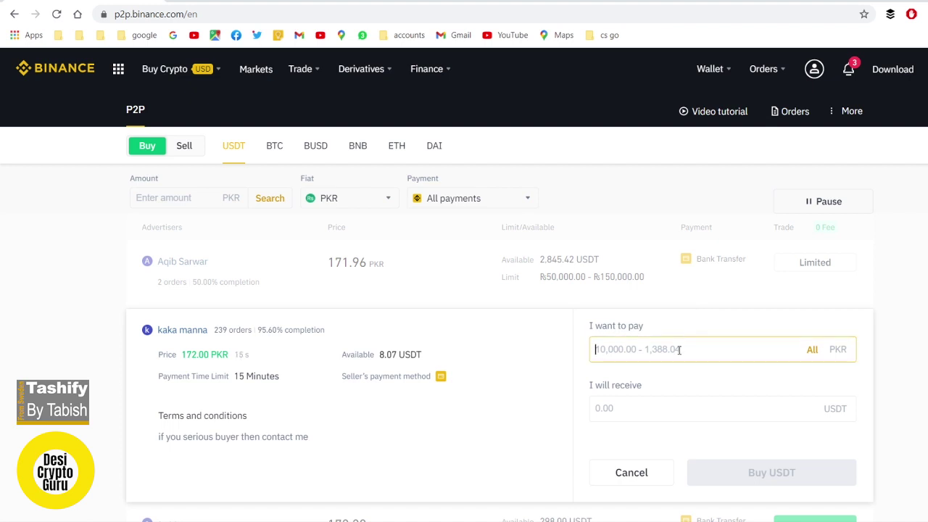
text(2000)
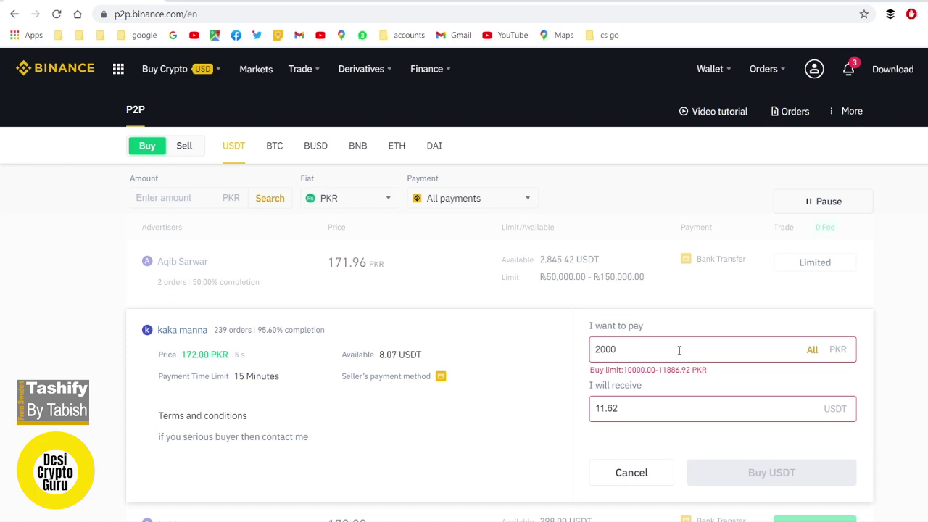
key(BackSpace)
key(BackSpace)
key(BackSpace)
key(BackSpace)
text(10000)
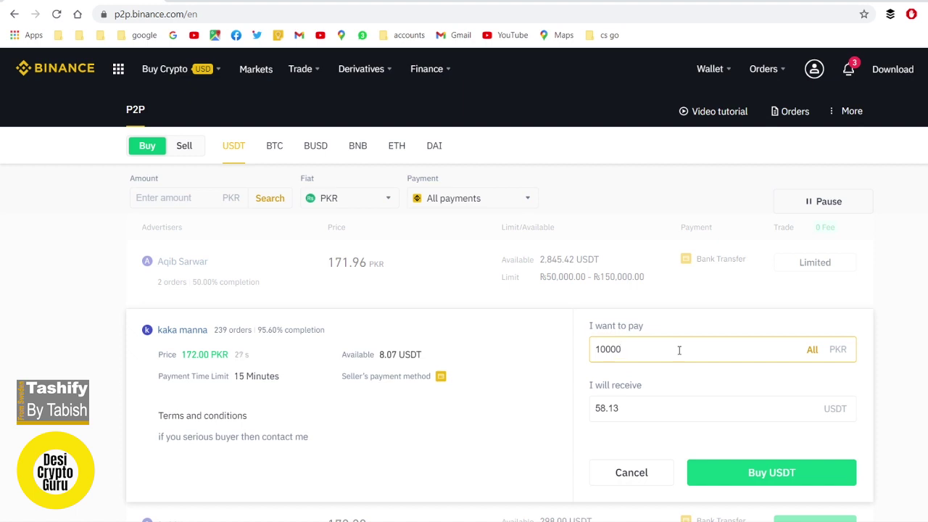
click(638, 472)
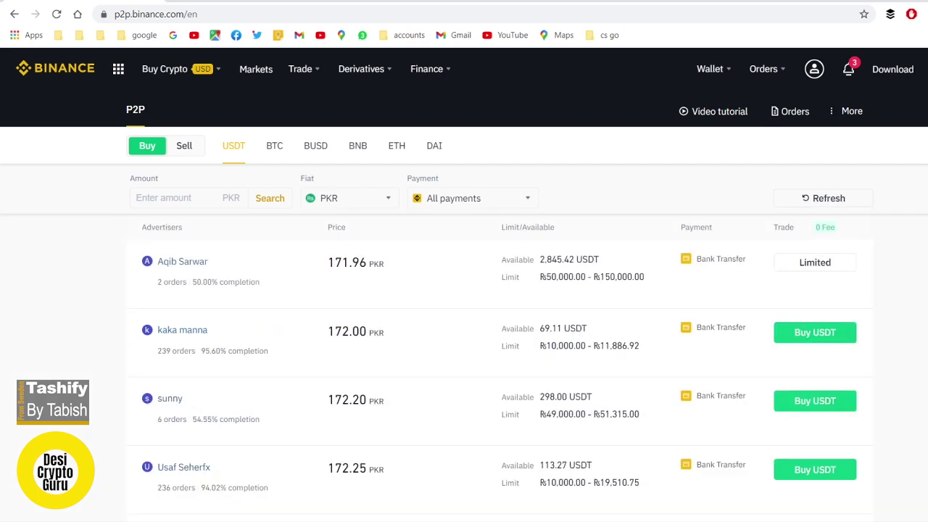
Step: Place a USDT buy order for 5000 PKR on the offer priced at 172.82 PKR
scroll(464, 291, down, 3)
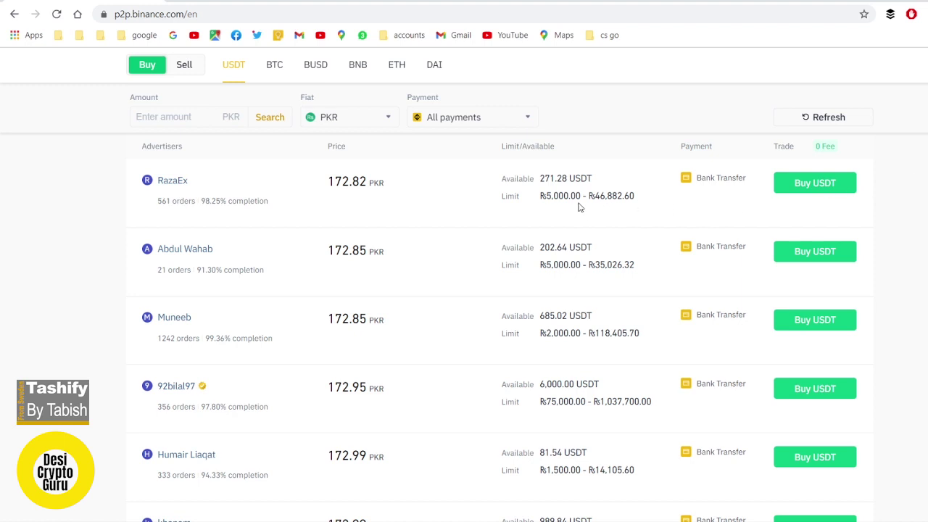
click(790, 190)
click(647, 263)
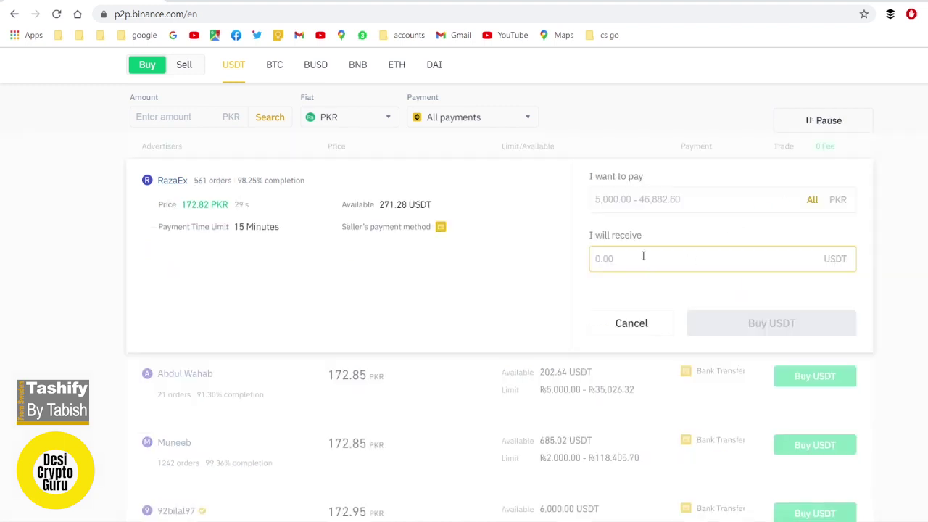
click(634, 200)
text(5000)
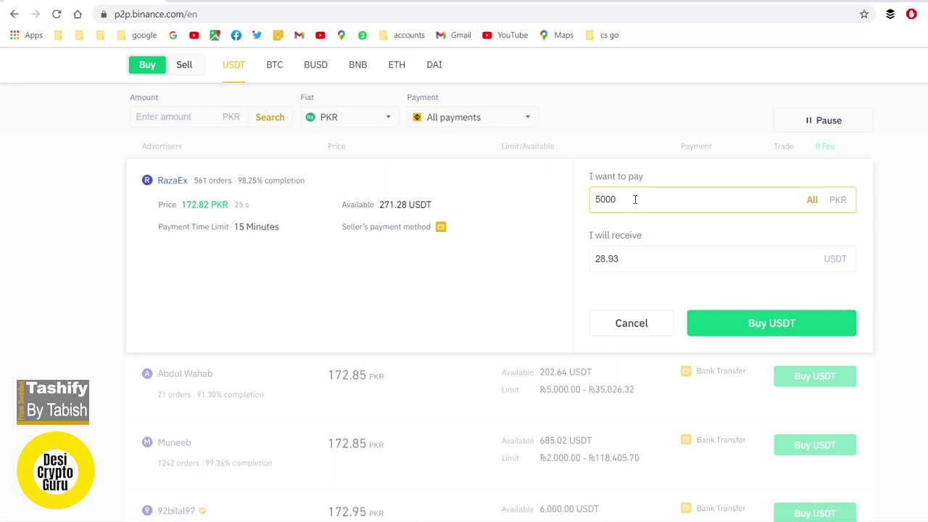
click(745, 324)
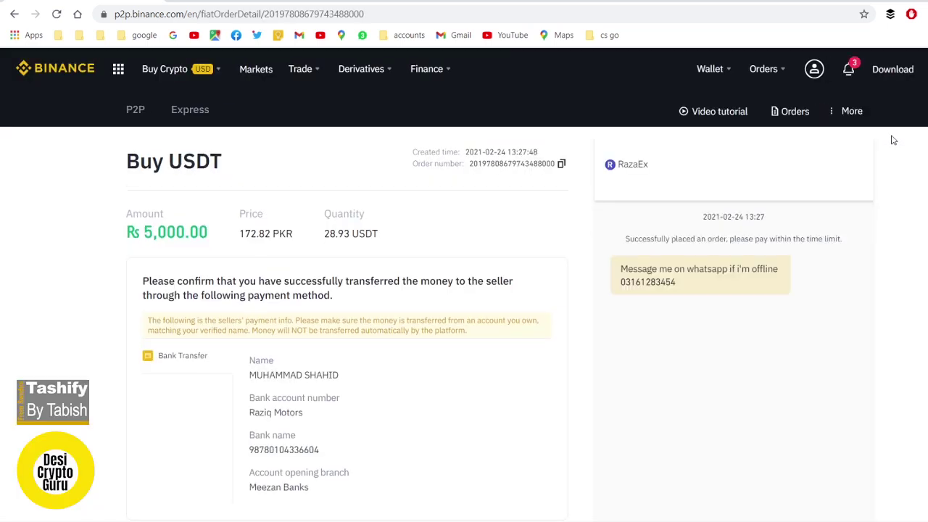
Step: Review the order's seller bank details, the chat message field and the payment tips
scroll(464, 290, down, 3)
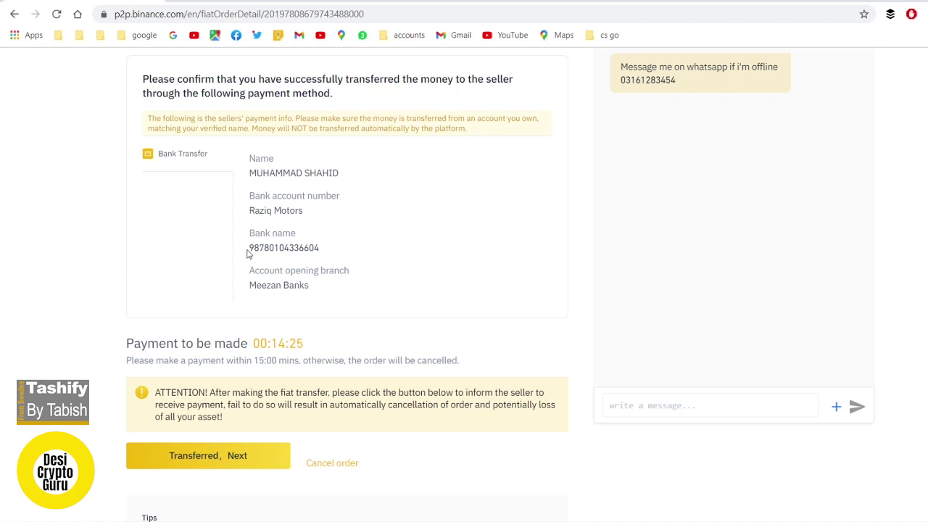
drag(249, 248, 323, 252)
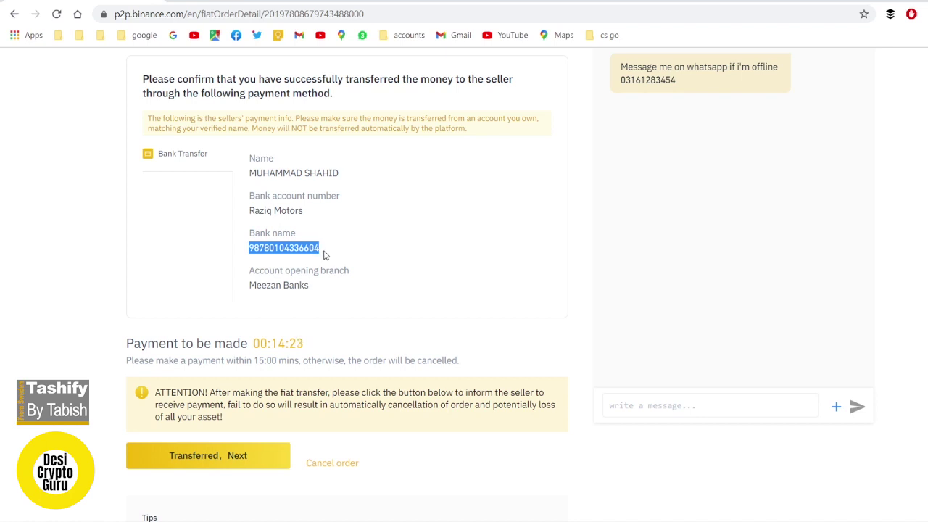
click(664, 407)
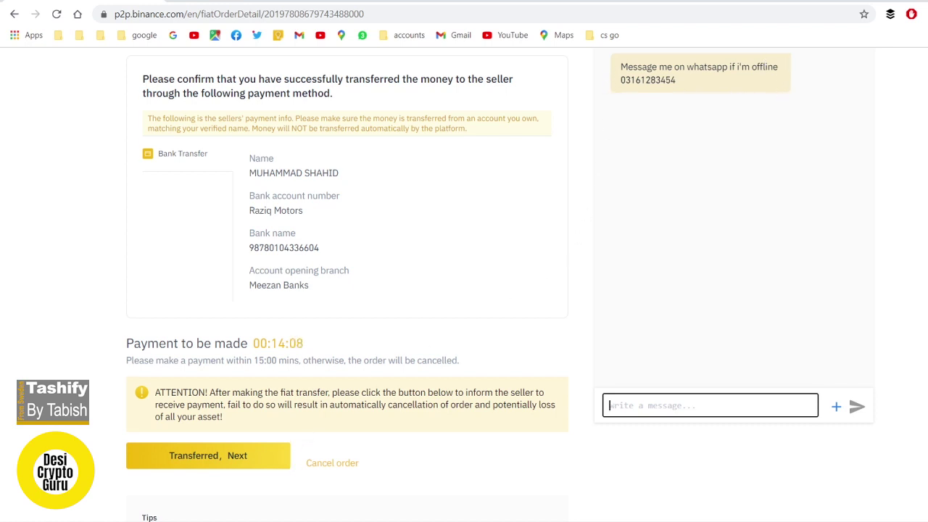
scroll(464, 290, down, 3)
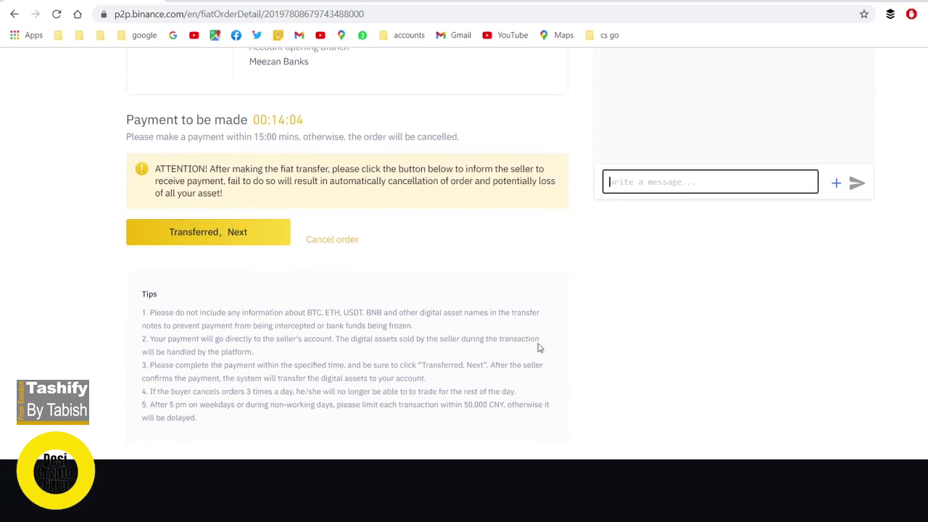
drag(149, 313, 197, 367)
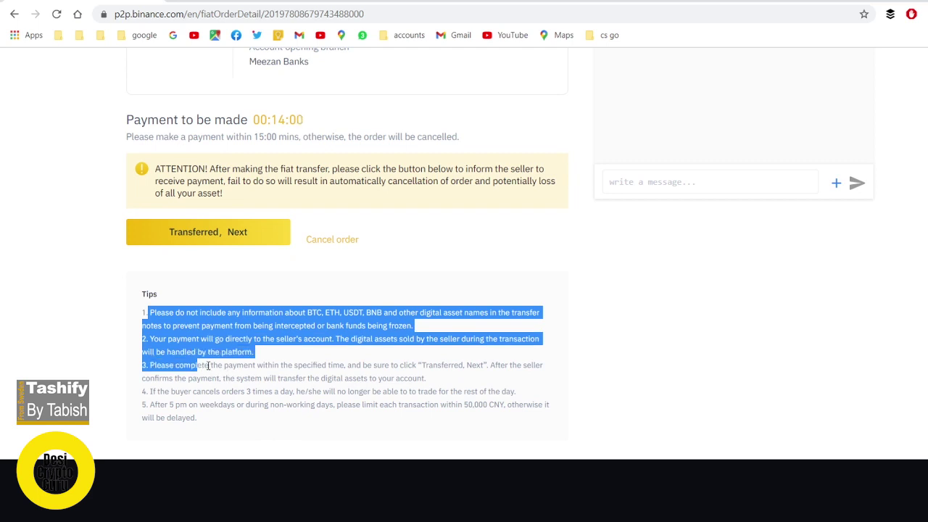
click(262, 360)
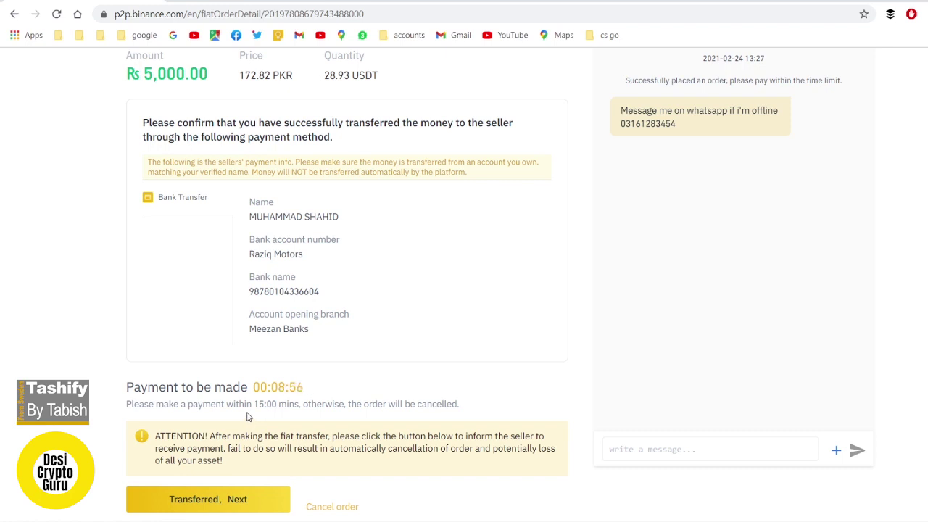
Step: Mark the order as transferred, acknowledge that payment must be made manually, and confirm the payment
click(232, 506)
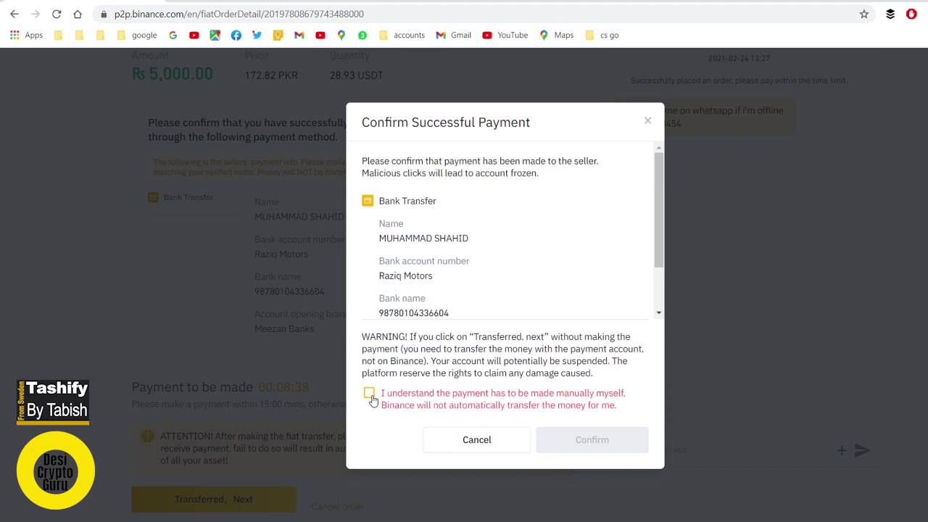
scroll(658, 235, down, 2)
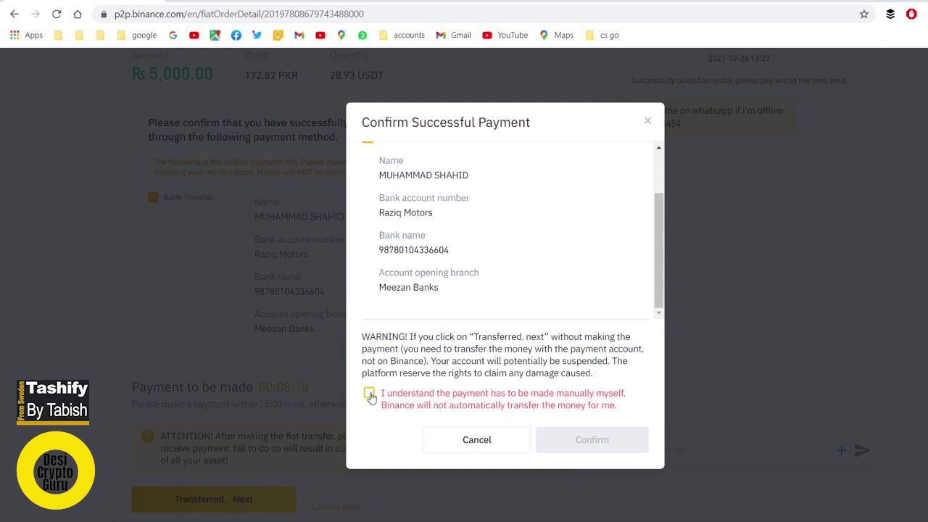
click(369, 395)
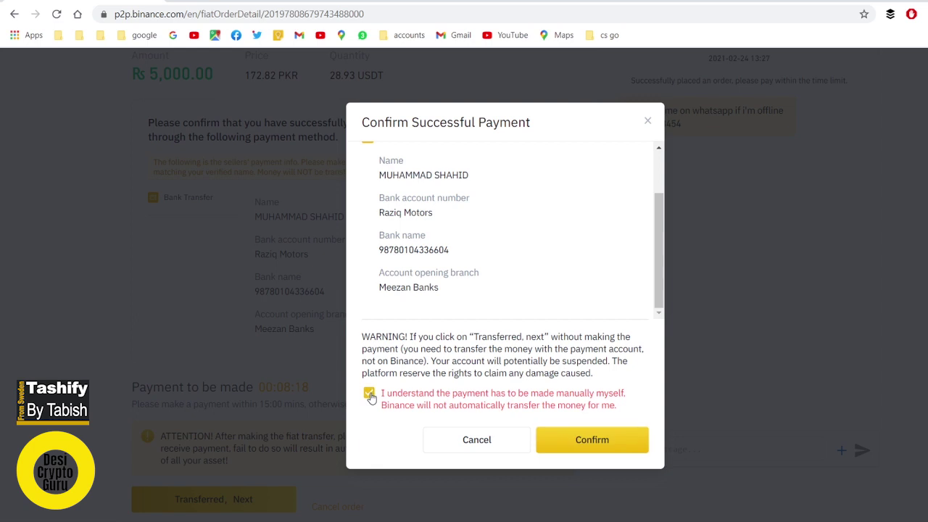
click(595, 440)
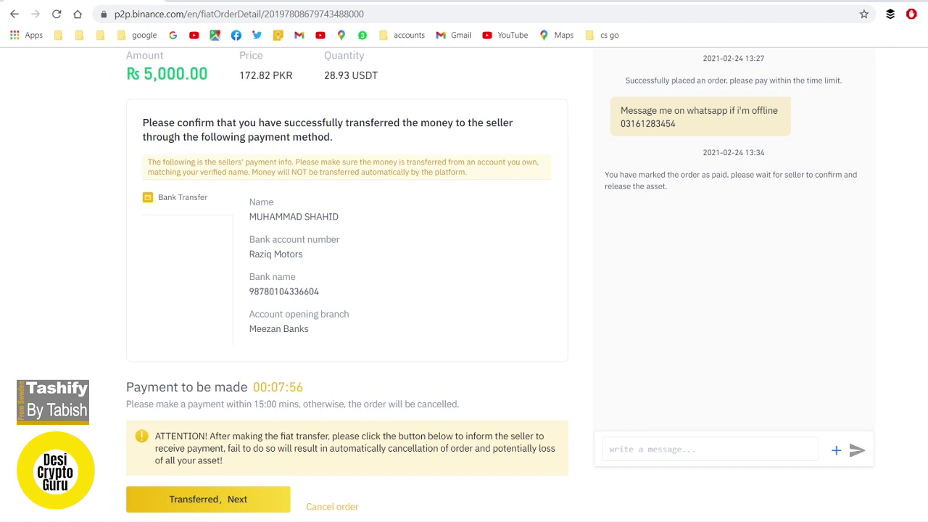
scroll(464, 290, up, 1)
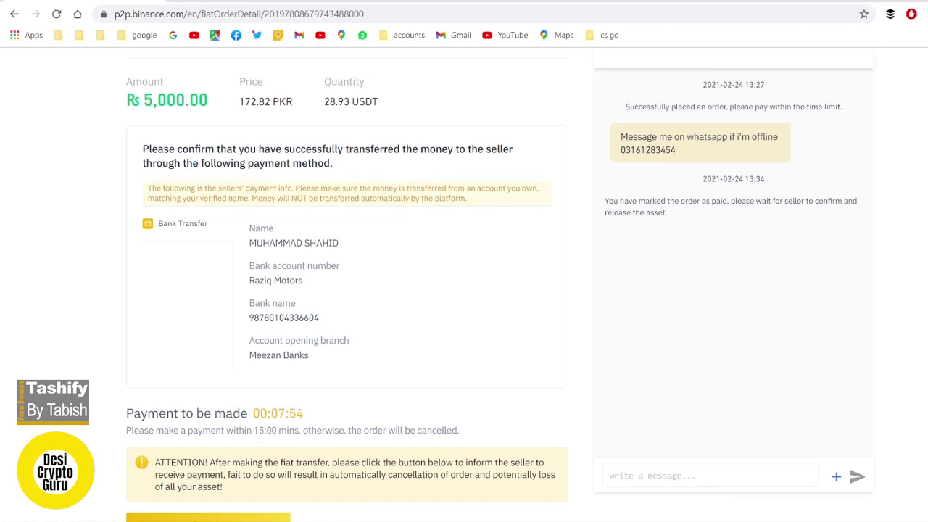
scroll(464, 290, up, 1)
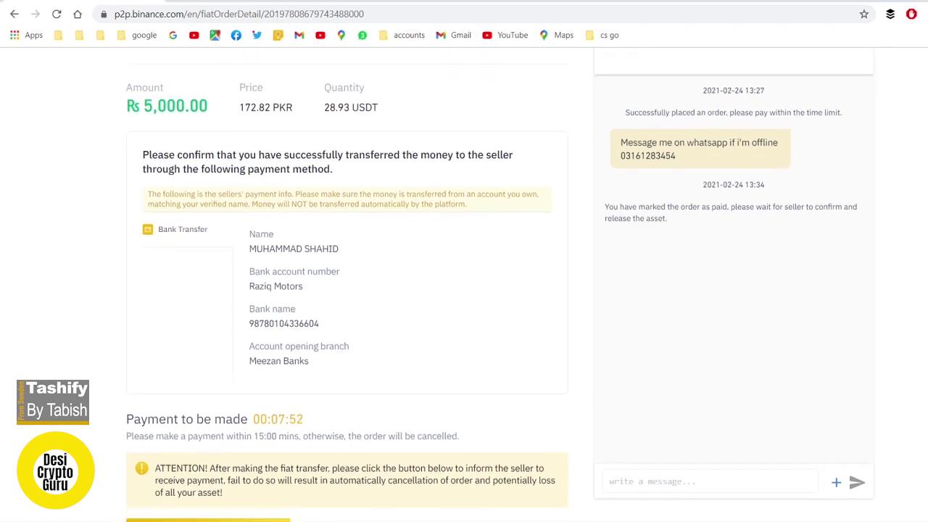
scroll(464, 291, down, 2)
scroll(464, 290, up, 3)
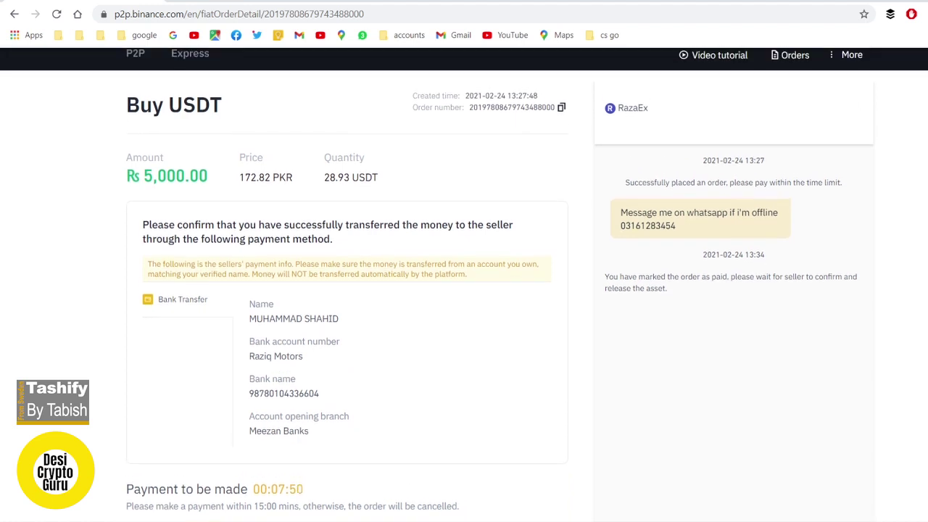
scroll(464, 290, down, 3)
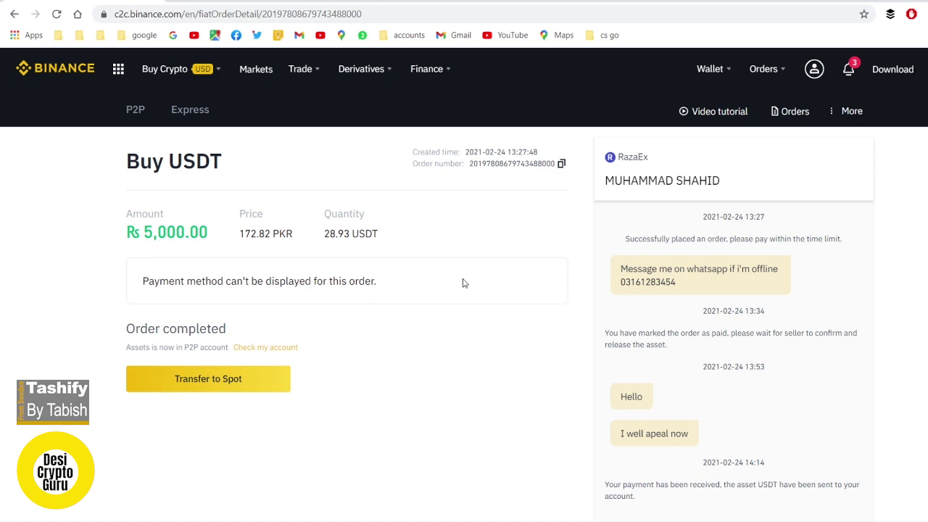
Step: Go from the completed order to the P2P wallet and show its hidden balances
click(243, 380)
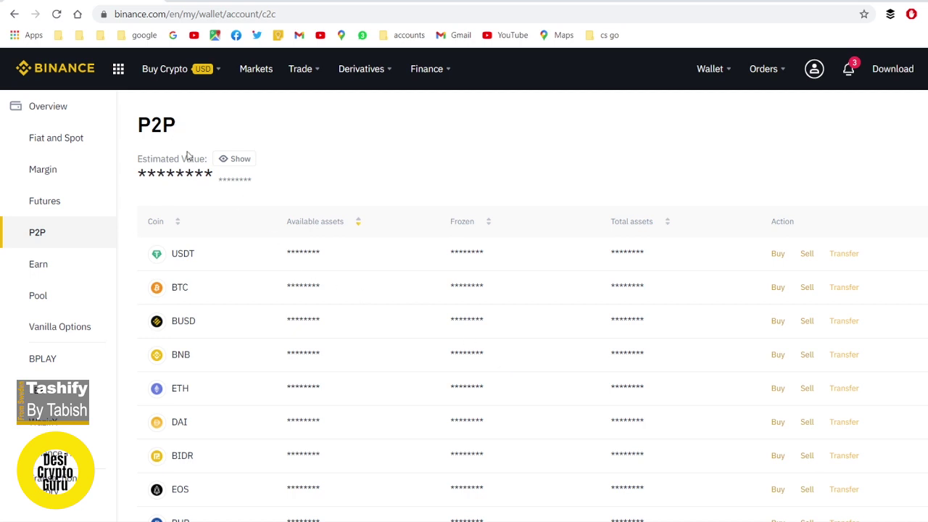
click(221, 165)
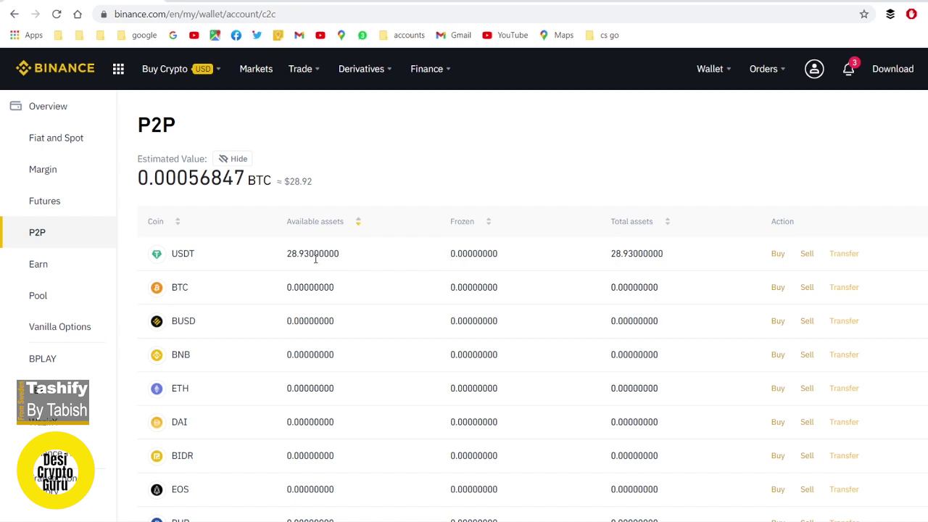
Step: Check the estimated balance in the wallet overview, and return to the P2P wallet with its balances shown
mouse_move(721, 76)
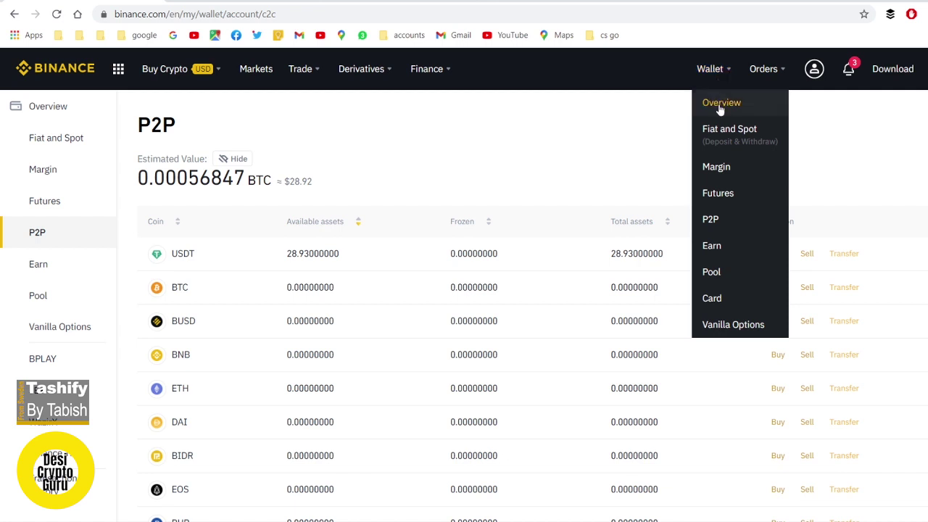
click(721, 104)
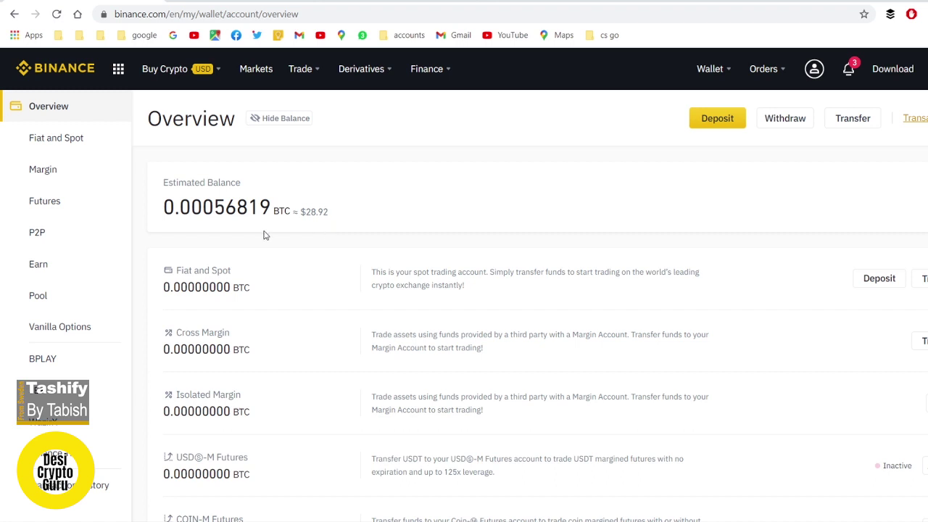
click(67, 235)
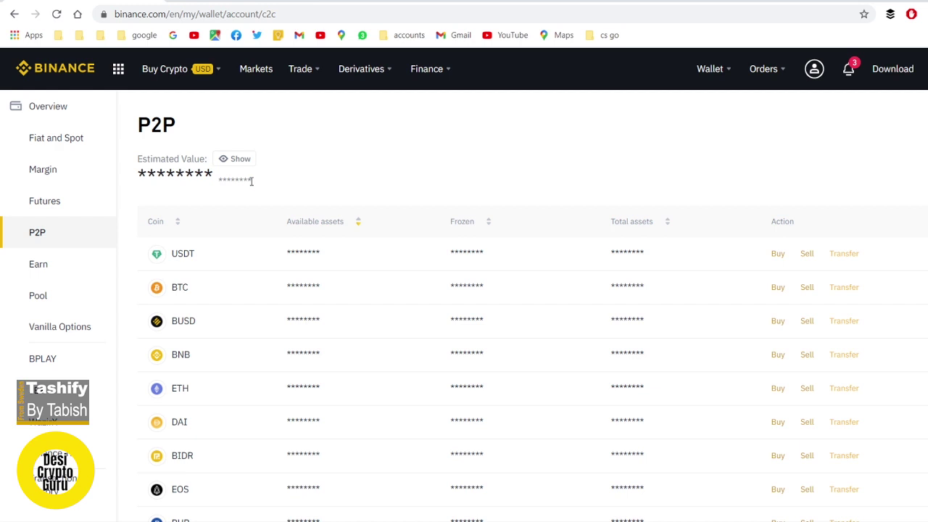
click(235, 158)
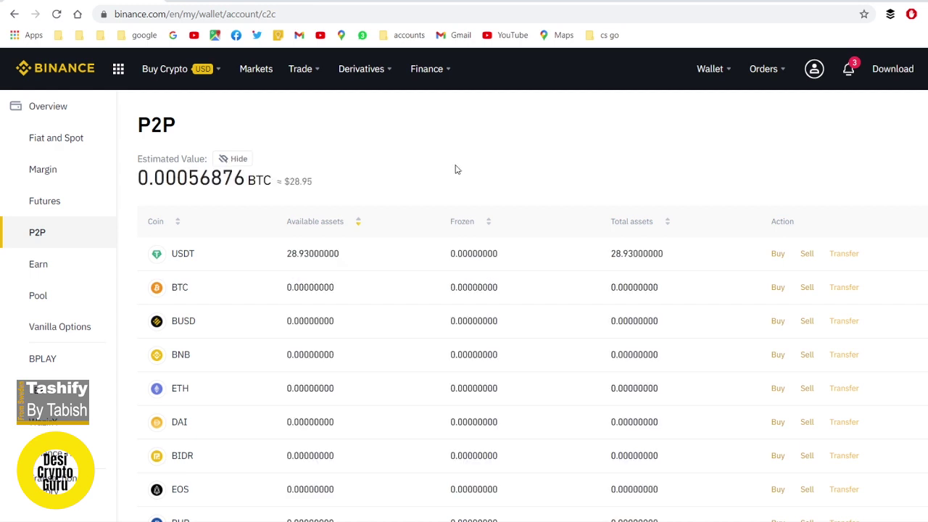